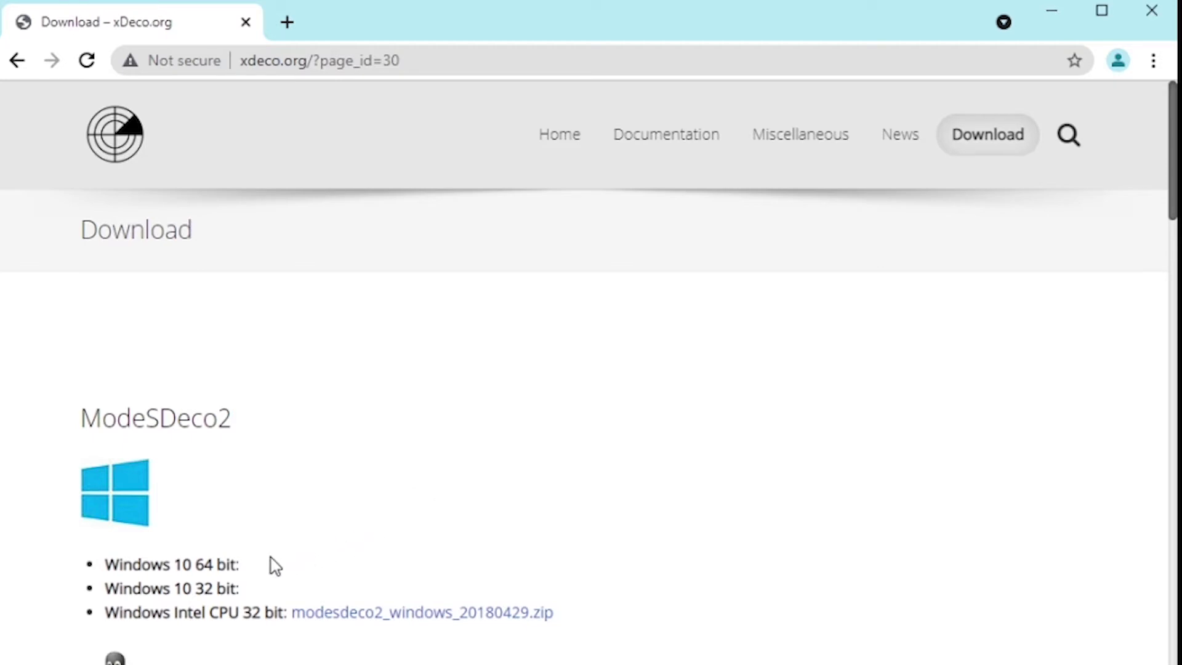
Download modesdeco2_windows_20180429.zip from the xdeco.org Download page.
left_click(437, 620)
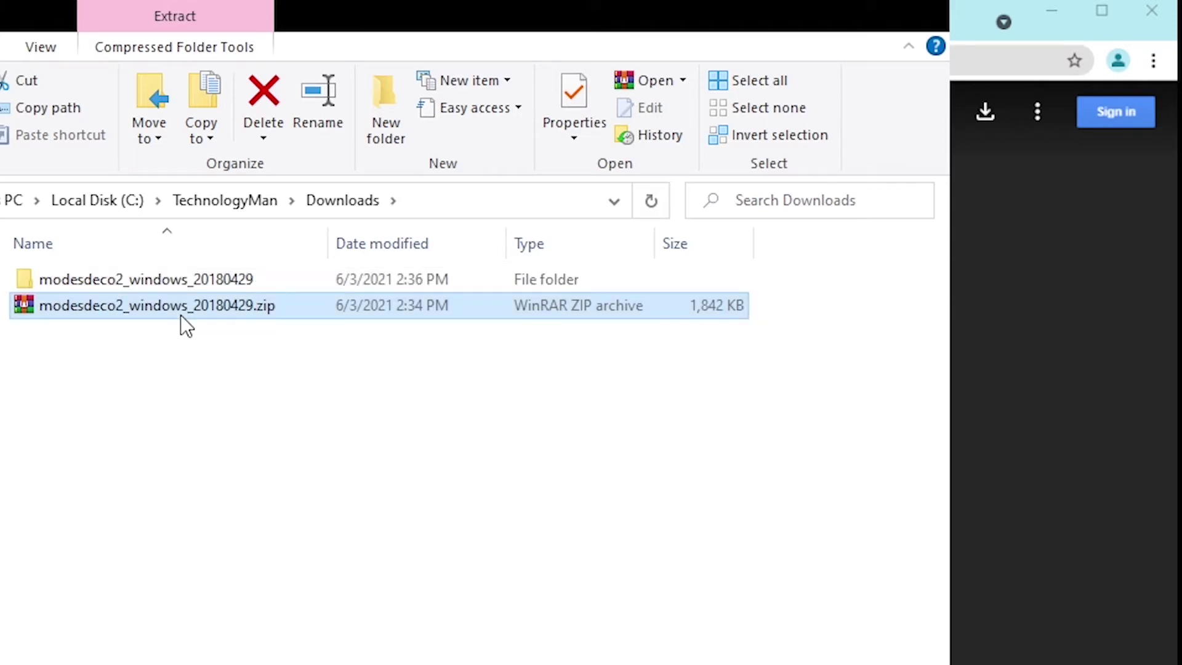
Rename the extracted folder to modesdeco2_windows_20180429 and open it to view its files.
left_click(237, 282)
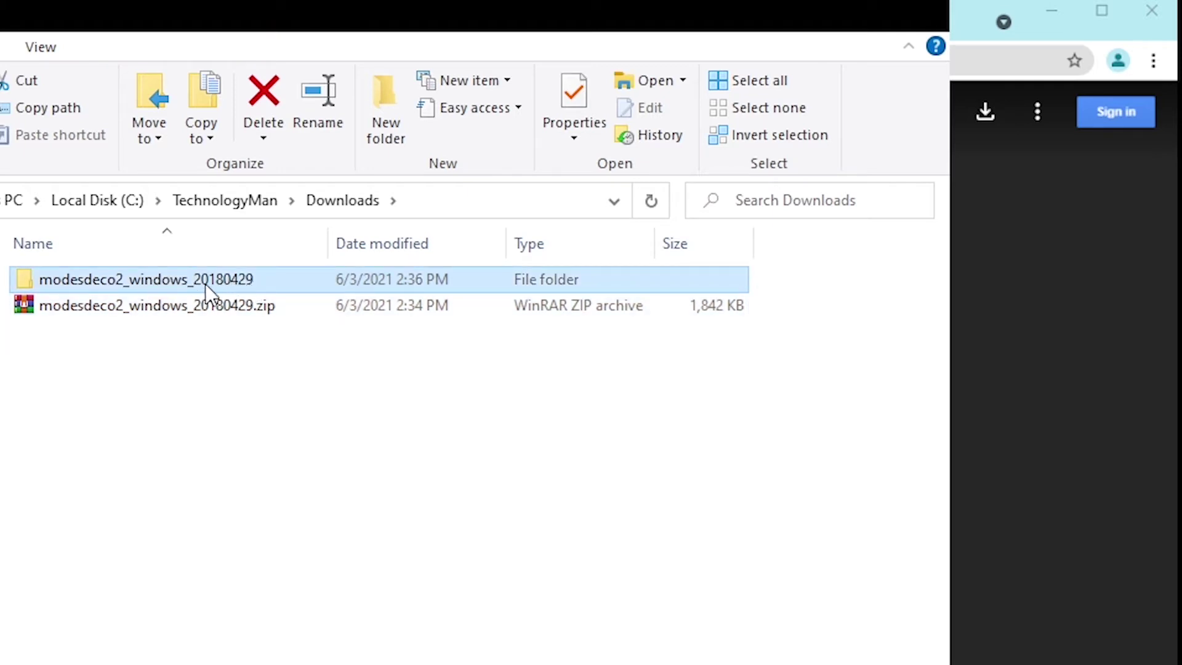
left_click(237, 283)
type("modesdeco2_windows_20180429")
key("Return")
key("Return")
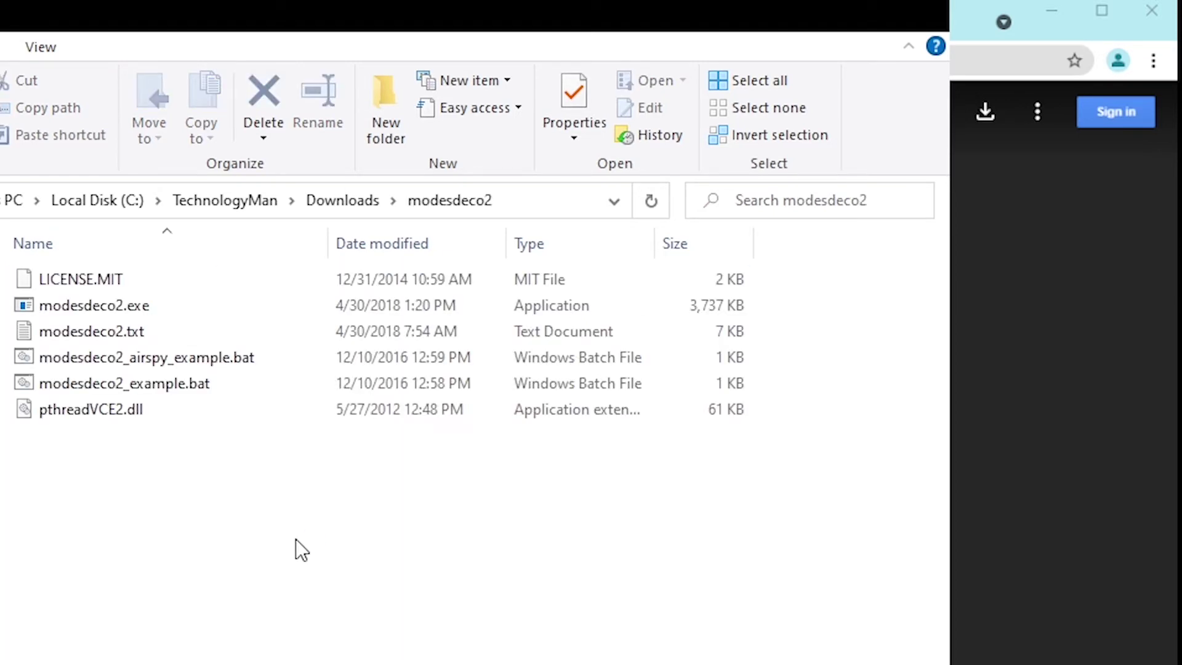
Paste the modesdeco2_windows_20180429 folder into the TechnologyMan folder.
left_click(350, 202)
left_click(213, 200)
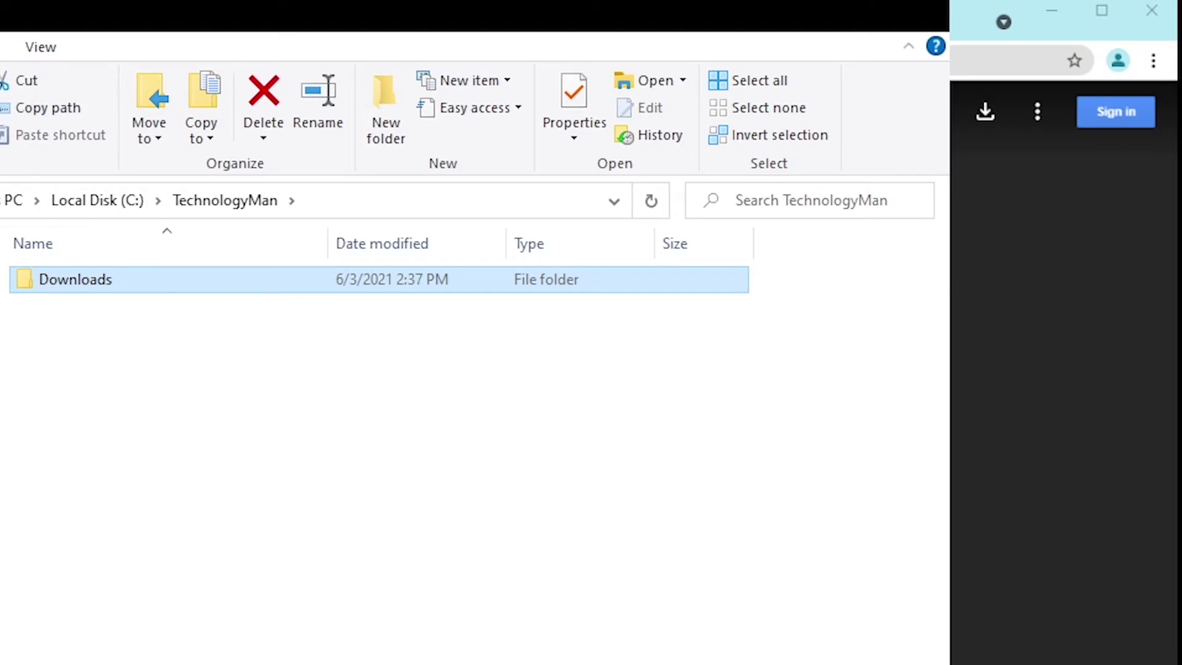
key("ctrl+v")
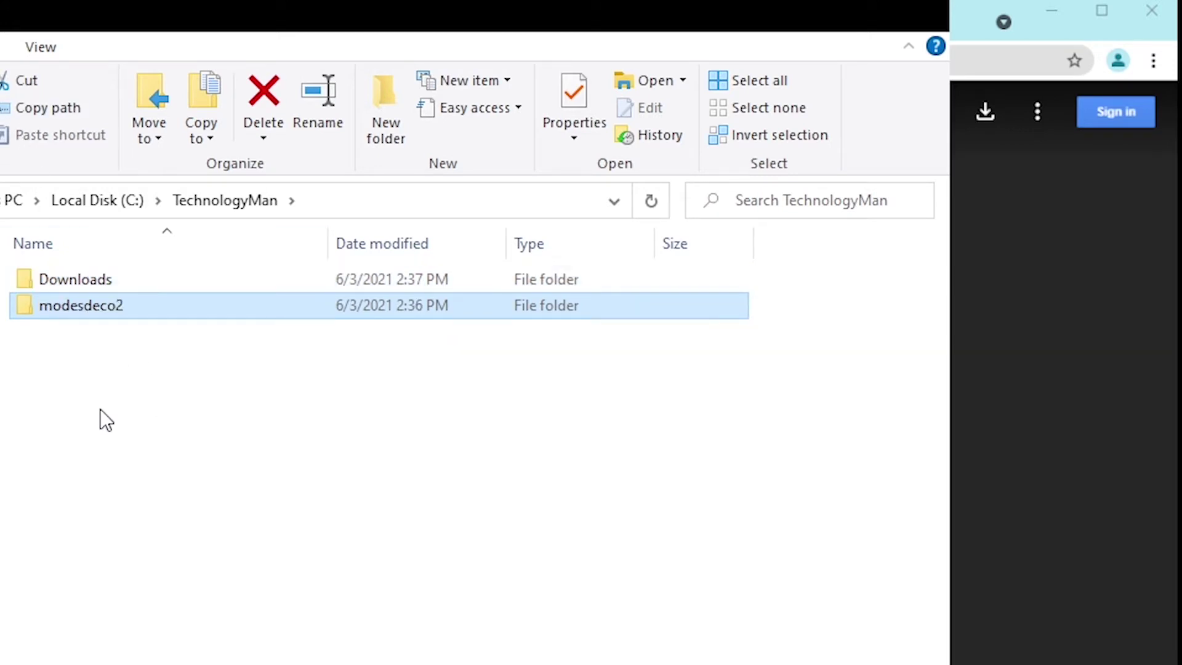
left_click(161, 378)
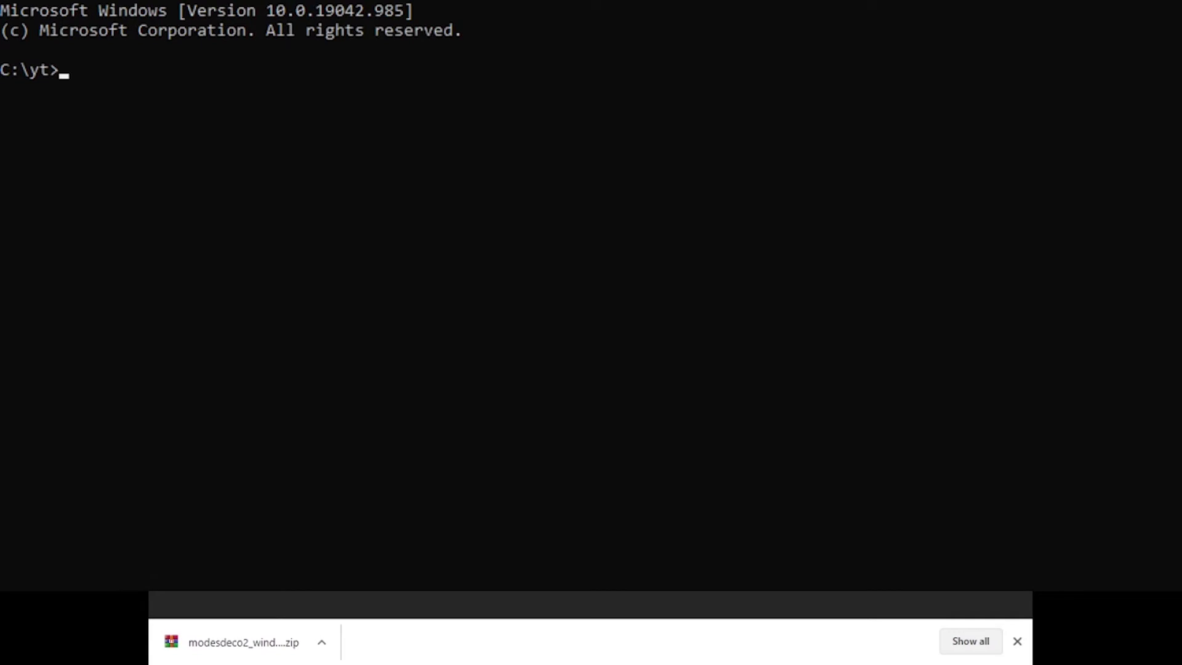
type("cd c")
type(":\\")
type("tech")
Enter c:\TechnologyMan\modesdeco2, list its files, and paste 'modesdeco2.exe --gain 49.6 --web 8088'.
key("Tab")
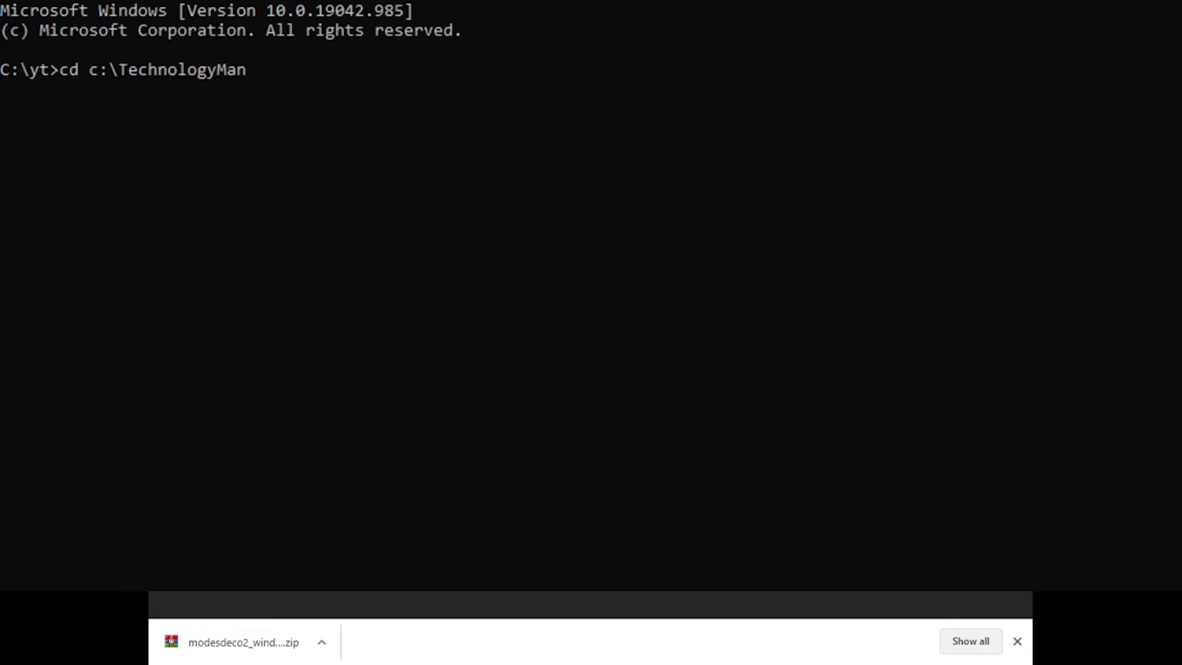
type("\\mo")
type("d")
key("Tab")
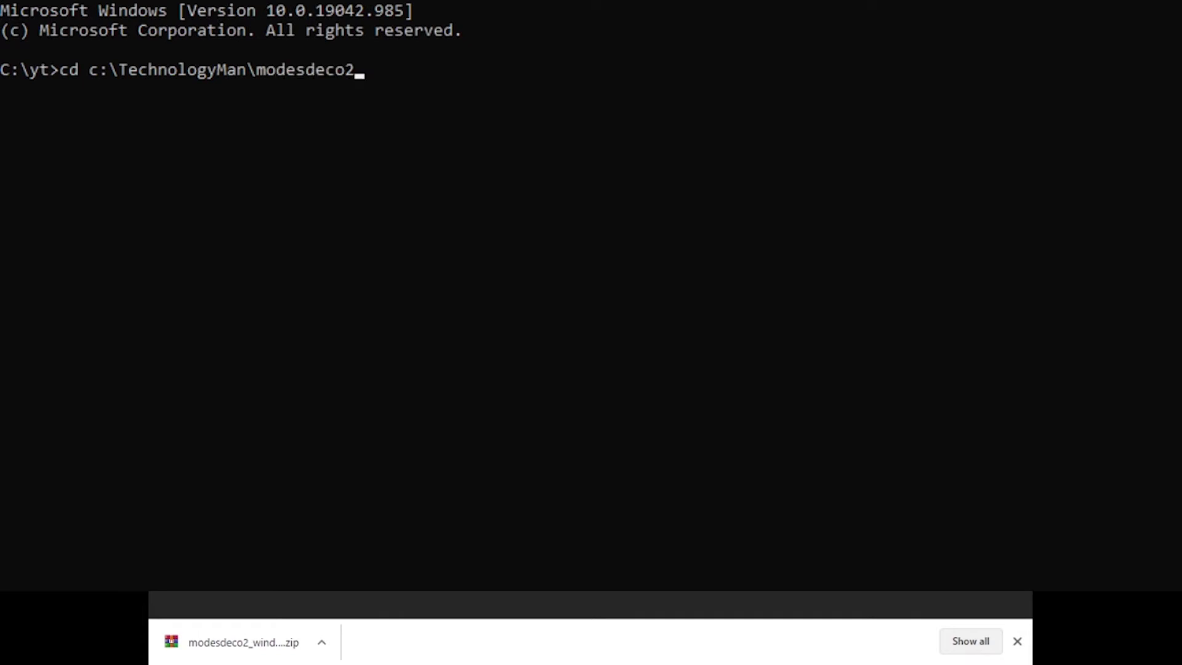
key("Return")
type("dir")
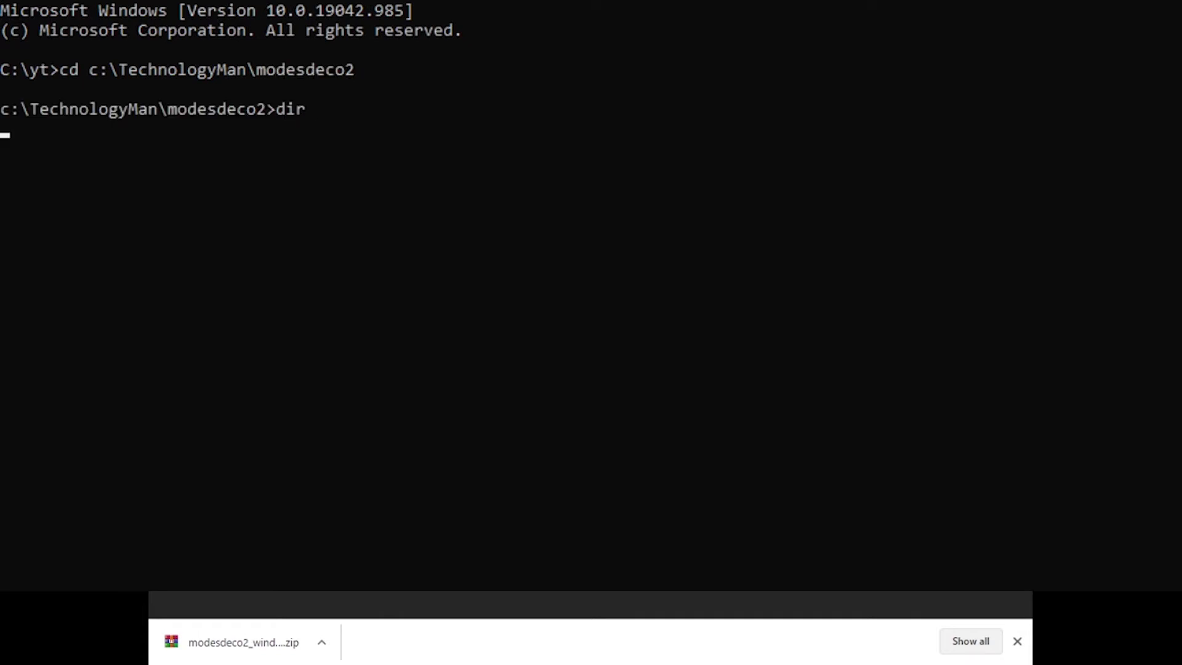
key("Return")
key("ctrl+v")
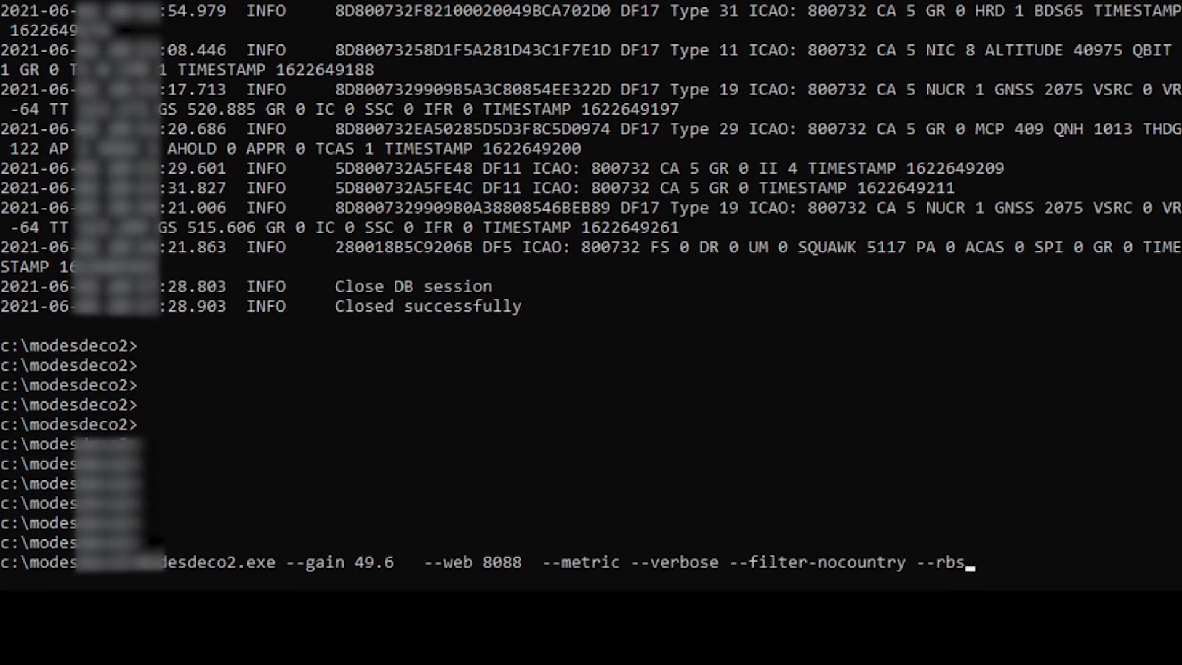
Run modesdeco2.exe with gain 49.6 and web port 8088.
key("Return")
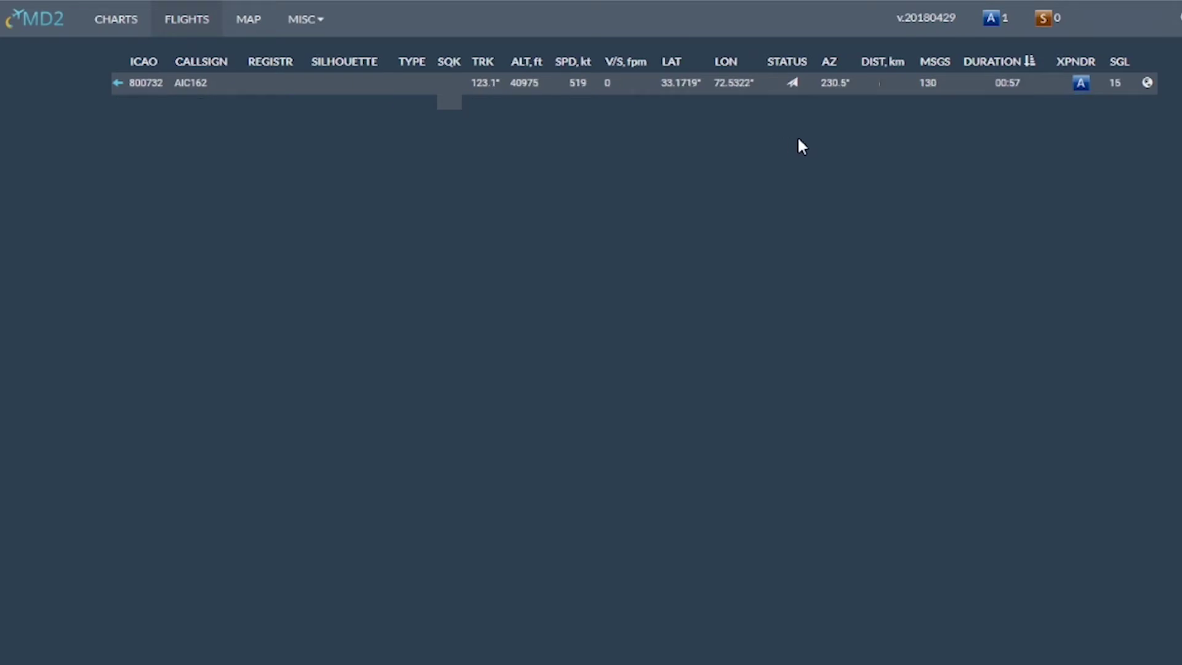
Show flight AIC162 on the map.
left_click(1150, 85)
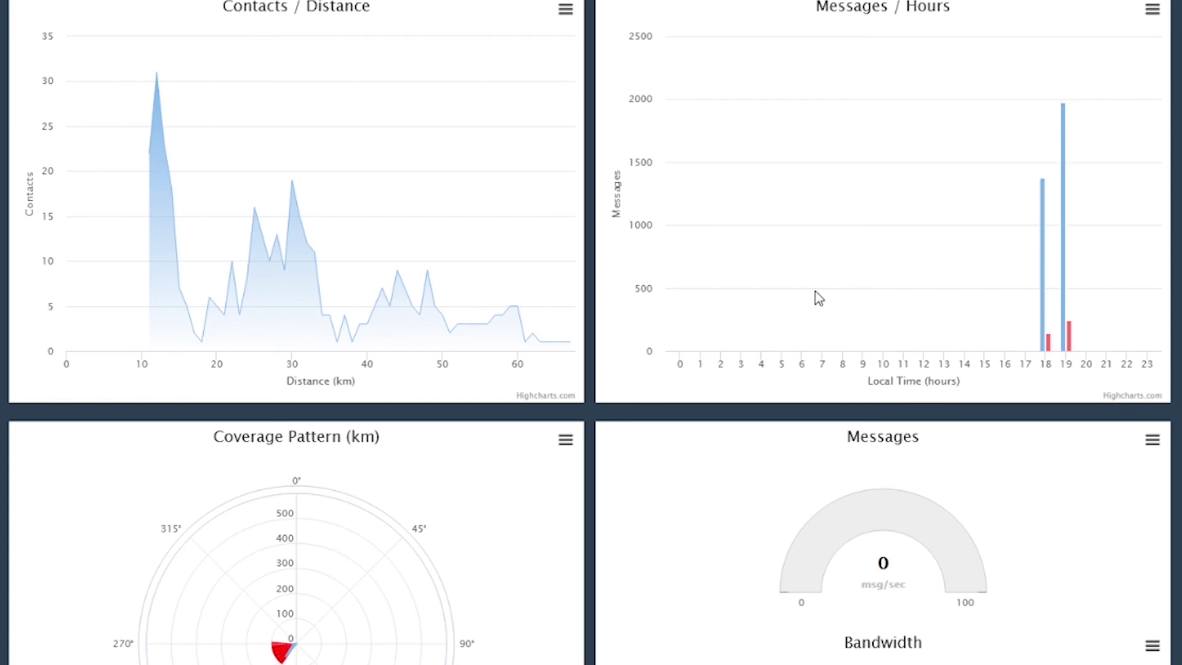
mouse_move(305, 19)
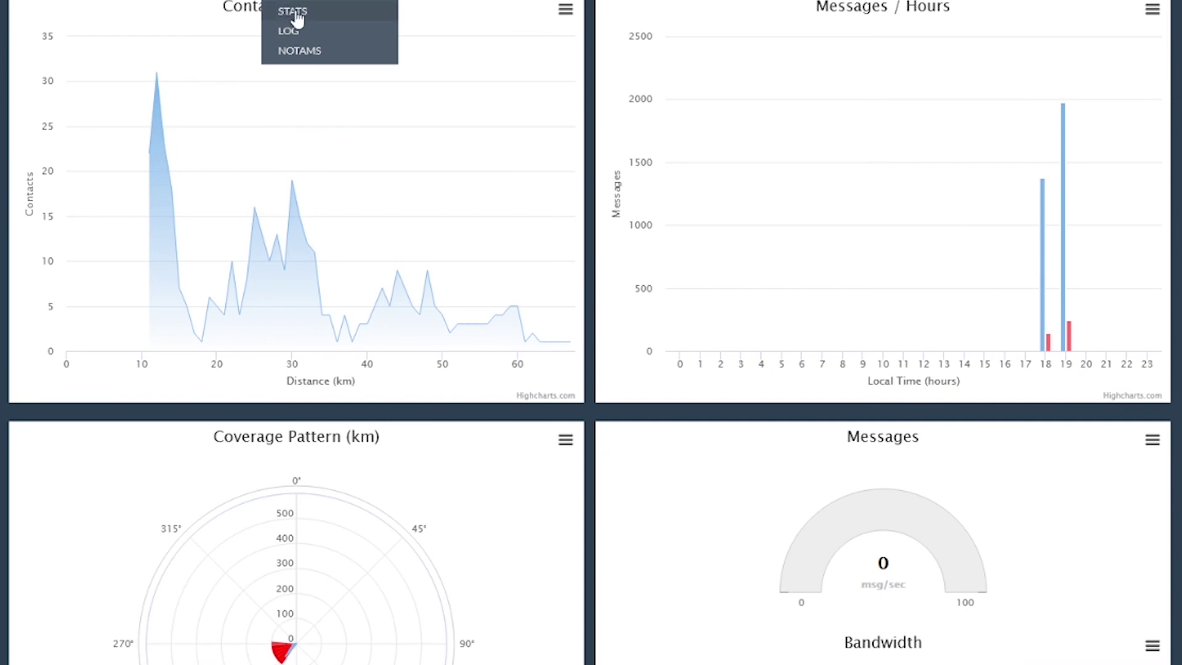
Open the decoder's message log page from the MISC menu.
left_click(288, 33)
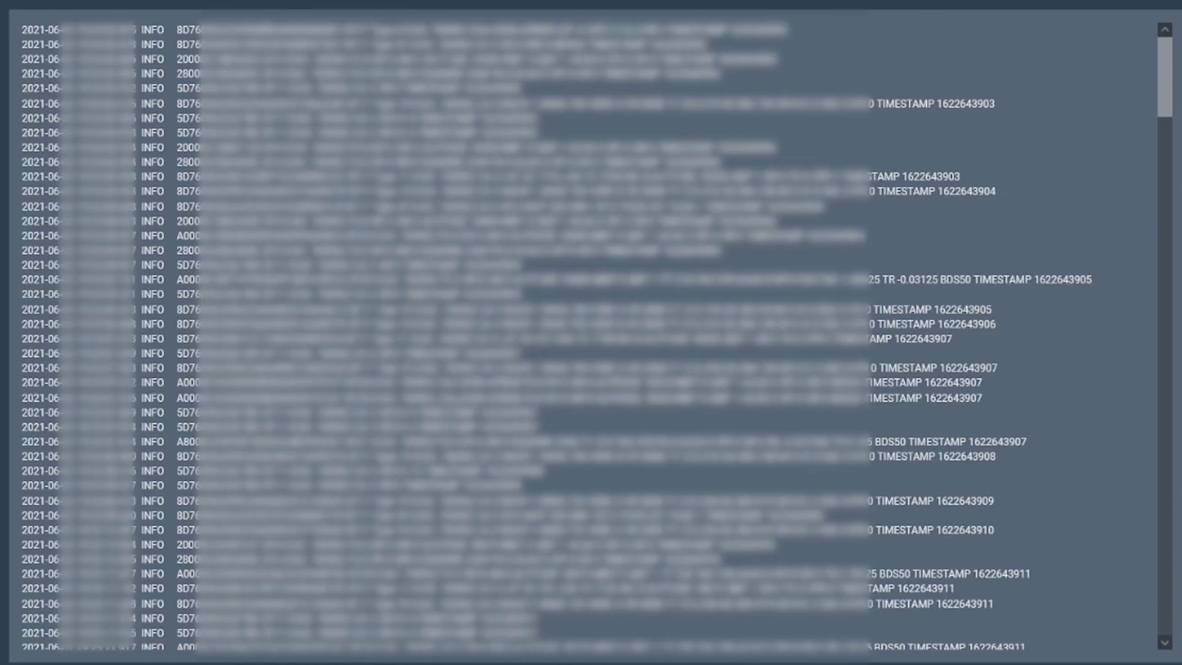
scroll(465, 385, "down", 5)
scroll(465, 385, "down", 2)
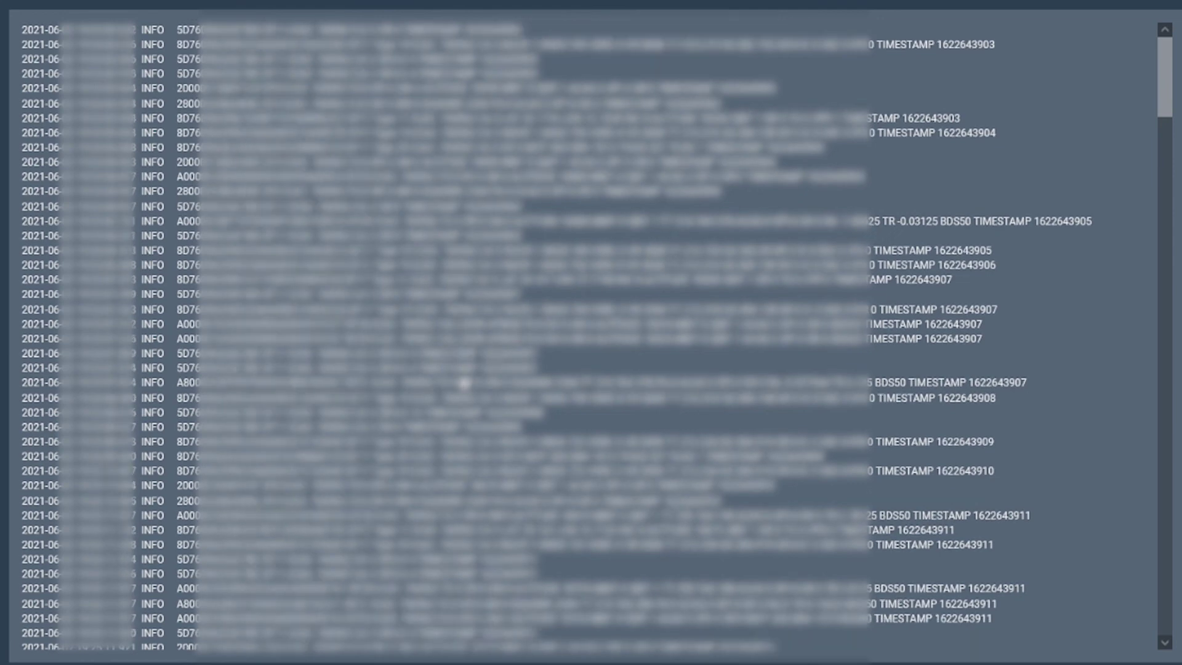
scroll(471, 385, "down", 2)
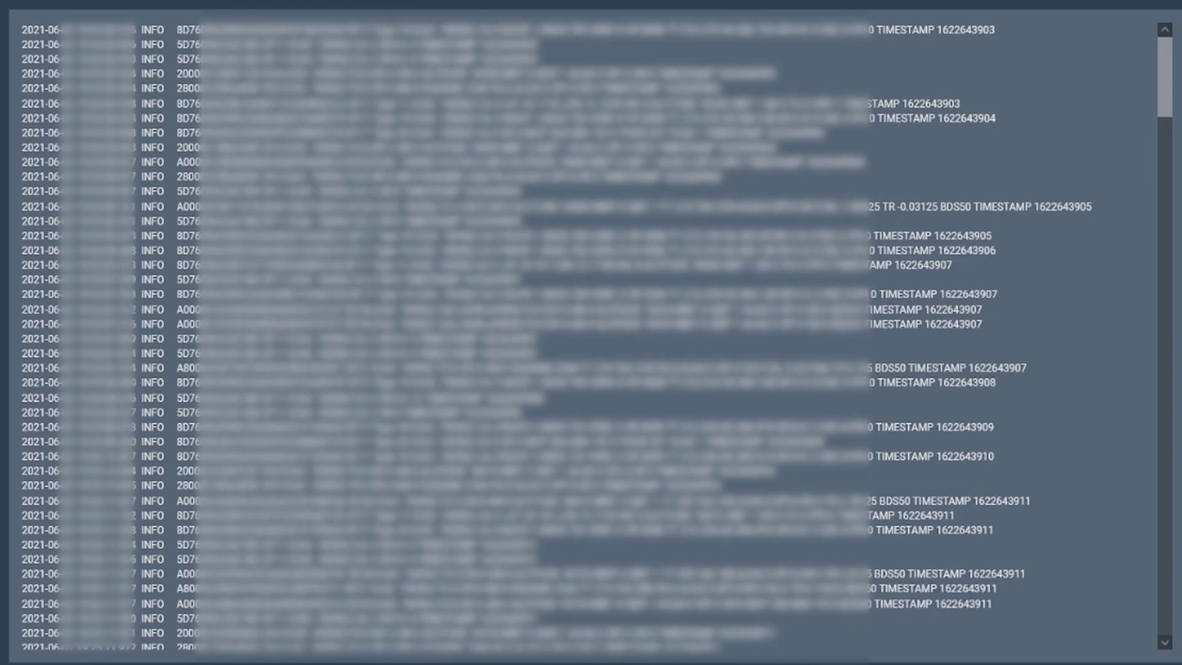